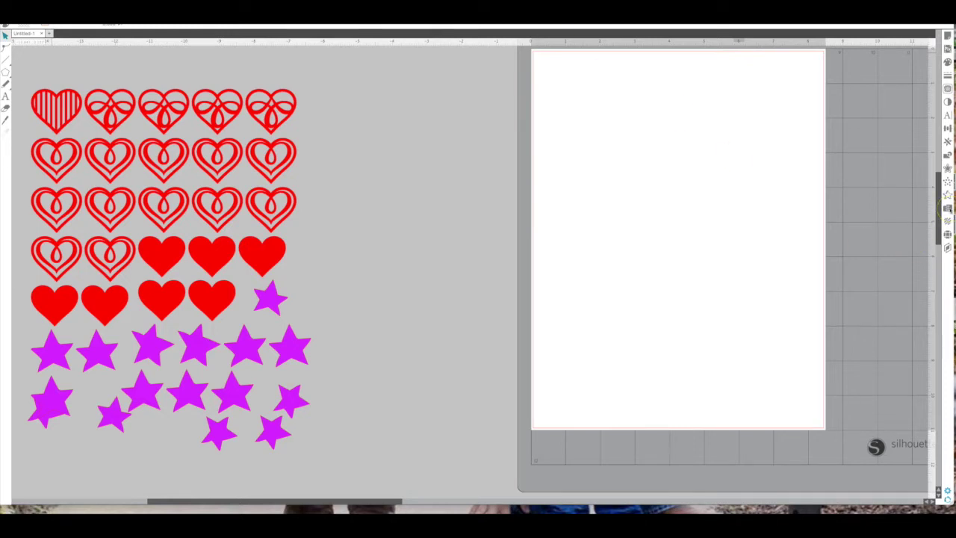
left_click(946, 209)
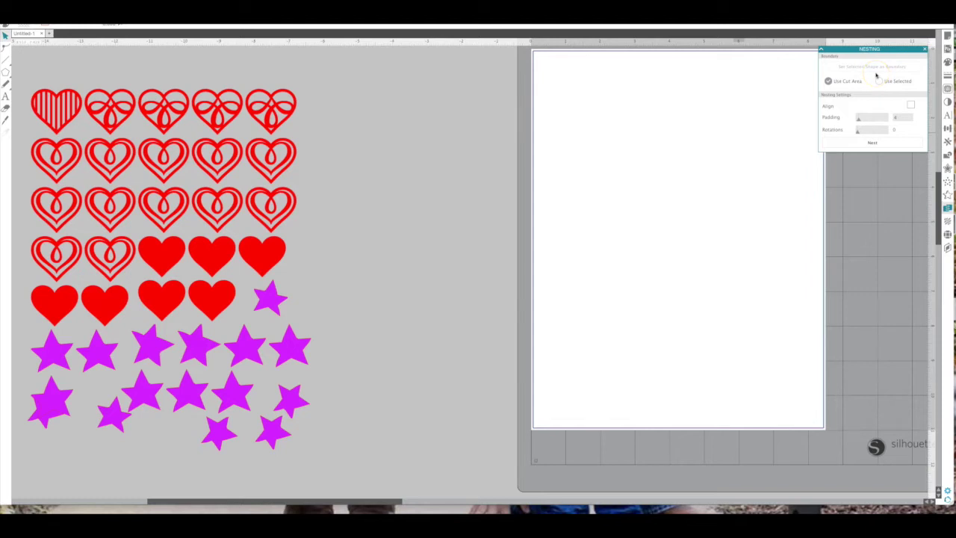
Drag-select all the red hearts and purple stars on the left of the canvas.
mouse_move(22, 65)
left_mouse_down()
mouse_move(225, 281)
mouse_move(386, 486)
left_mouse_up()
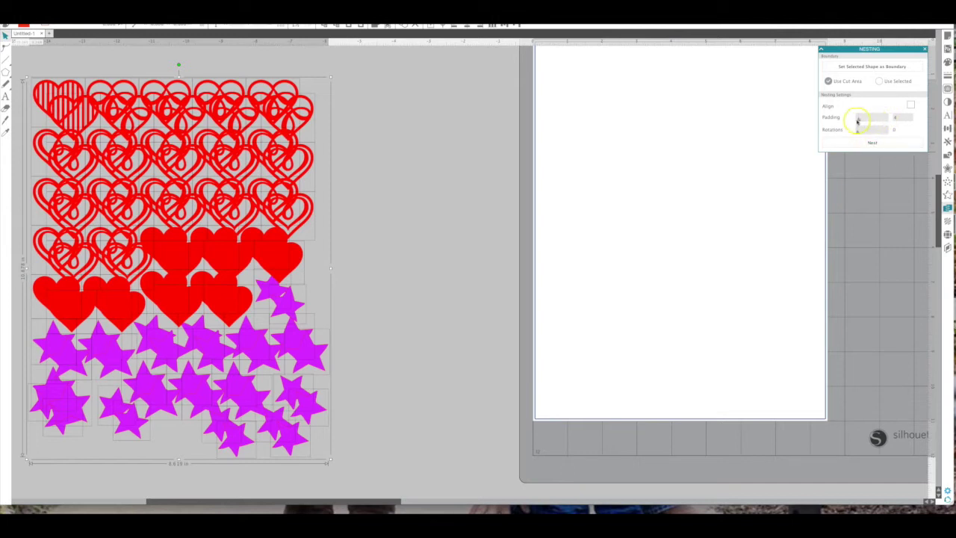
Set the Nesting padding to 13 and return the Rotations slider to 0.
left_click_drag(868, 121, 856, 121)
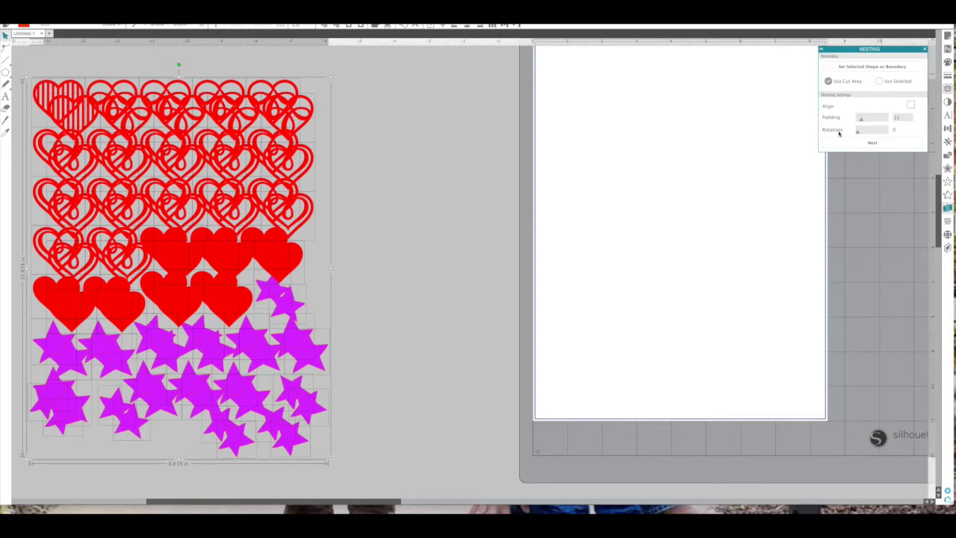
left_click(859, 132)
left_click(866, 134)
left_click_drag(866, 135, 879, 132)
left_click_drag(875, 130, 828, 141)
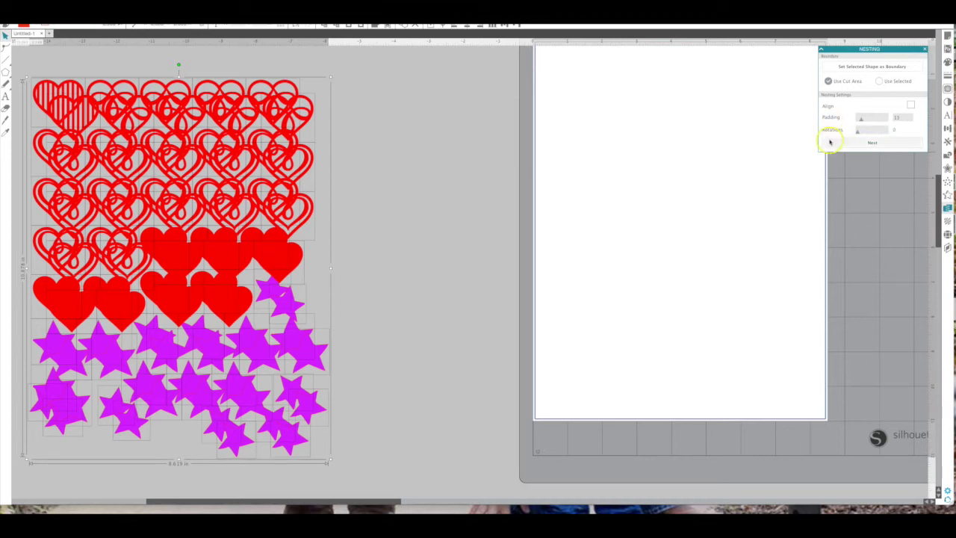
Nest the selected hearts and stars onto the mat, then deselect them.
left_click(865, 142)
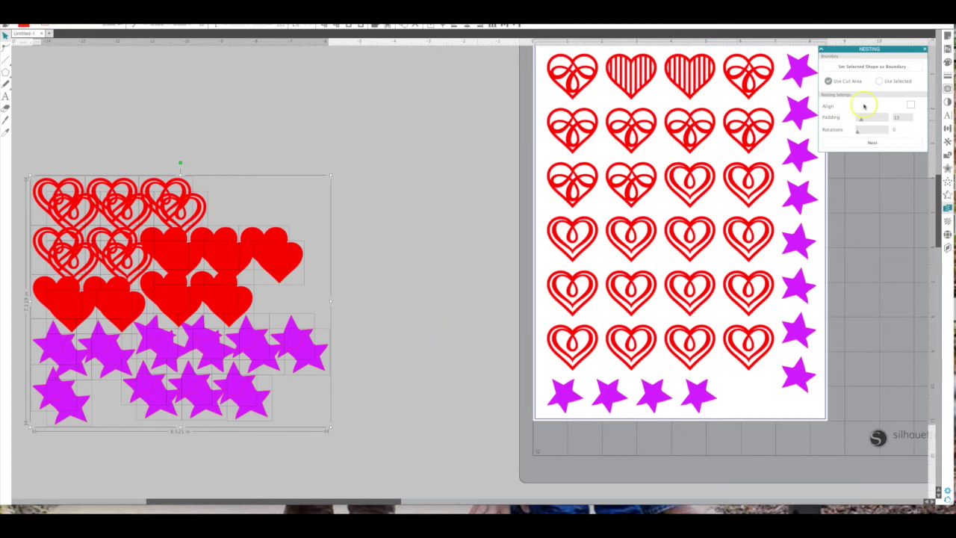
left_click(623, 87)
Select every shape and re-nest them onto the mat with padding 0.
left_click(511, 98)
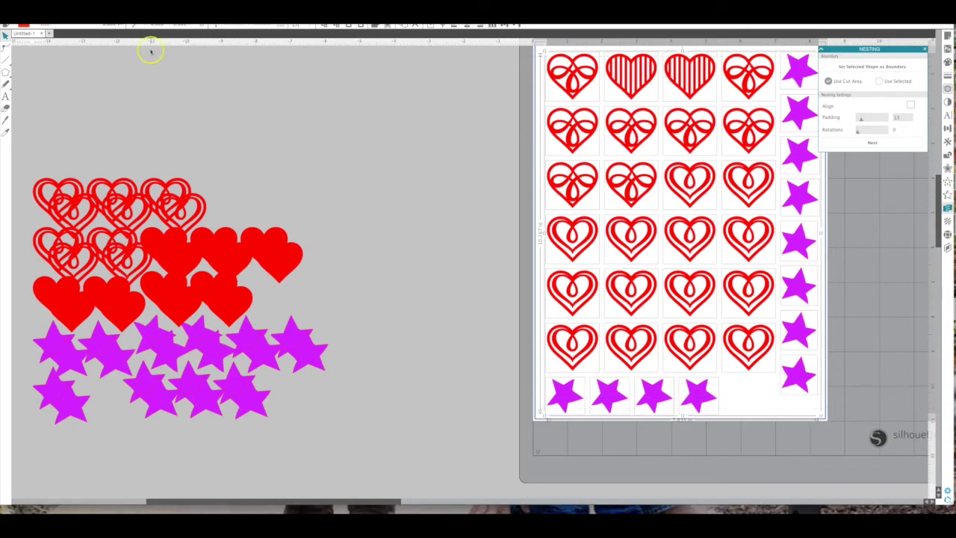
key("ctrl+a")
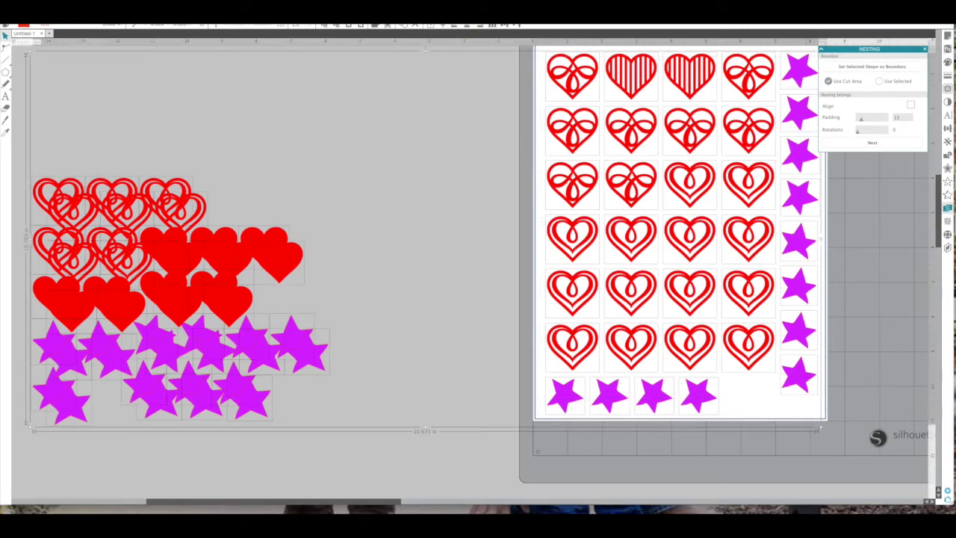
left_click_drag(860, 118, 856, 118)
left_click(879, 143)
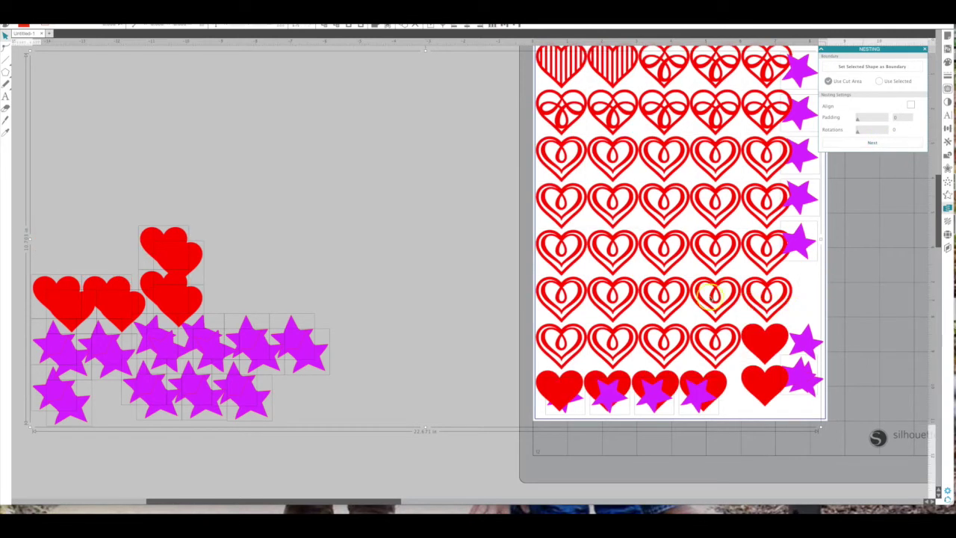
Delete the star column at the mat's right edge and move two bottom-right stars off the mat.
left_click(483, 174)
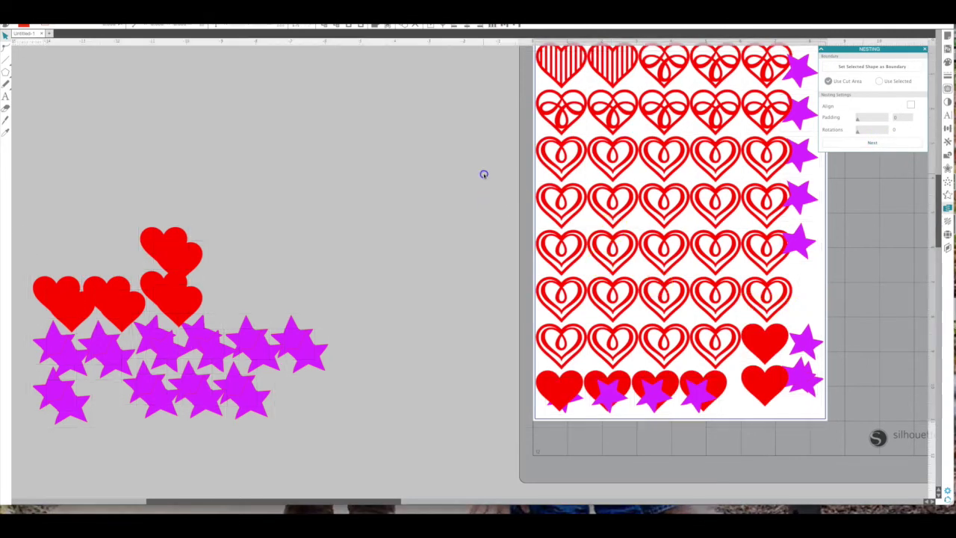
left_click(796, 191)
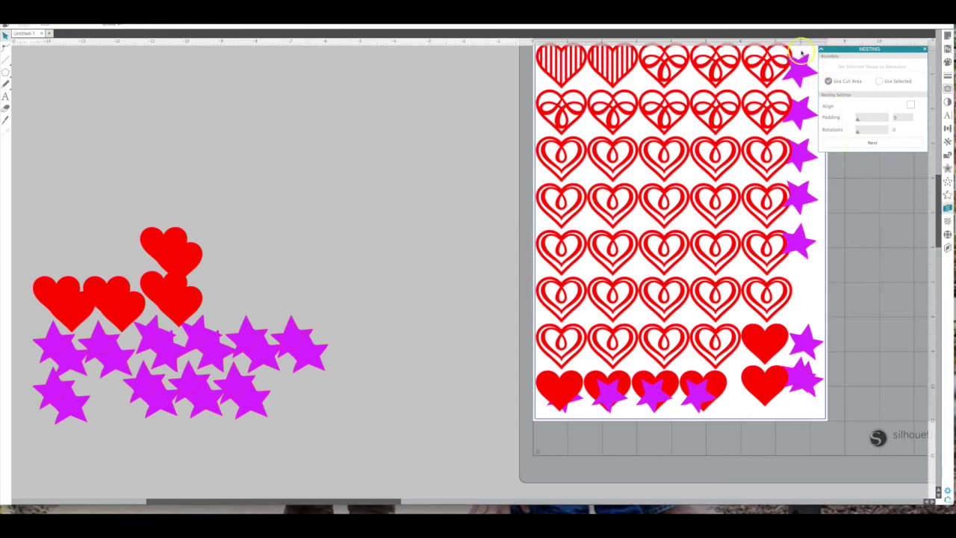
left_click_drag(800, 51, 816, 263)
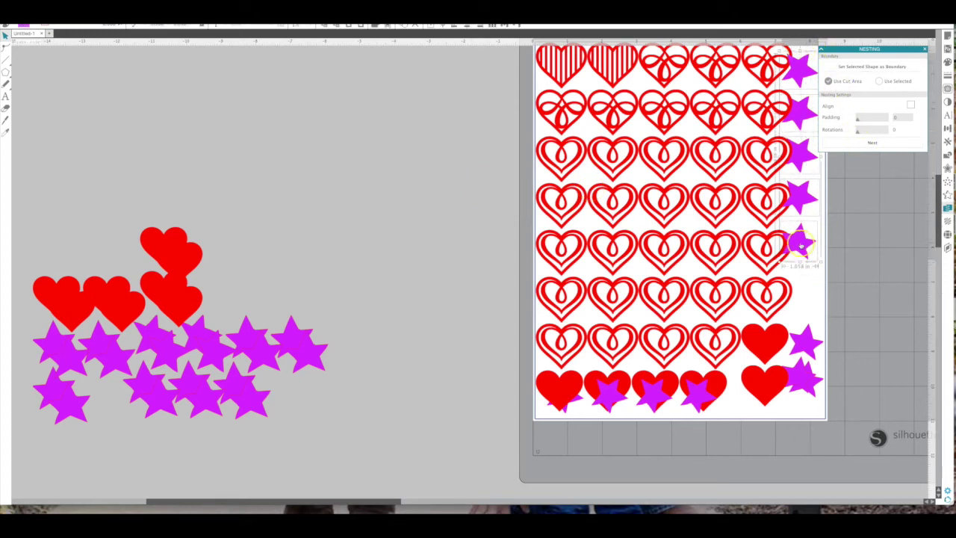
key("Delete")
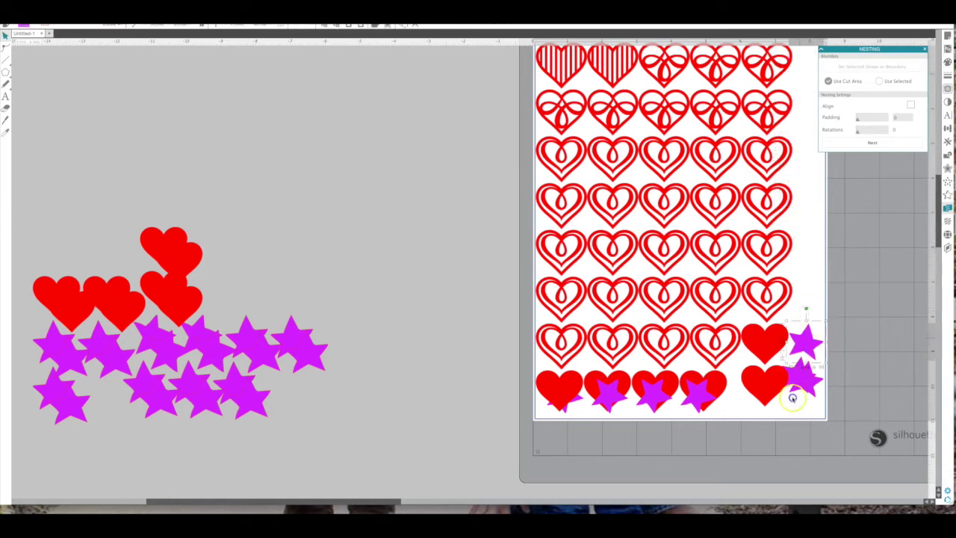
left_click_drag(800, 314, 808, 421)
left_click_drag(808, 382, 412, 310)
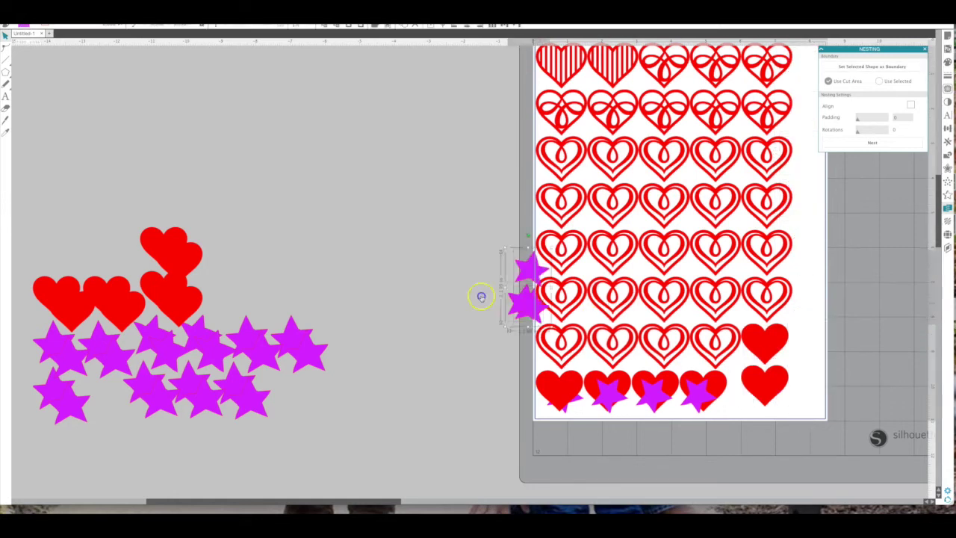
Delete the mat's bottom row of hearts and stars, then select all shapes.
left_click(552, 390)
left_click_drag(714, 400, 851, 421)
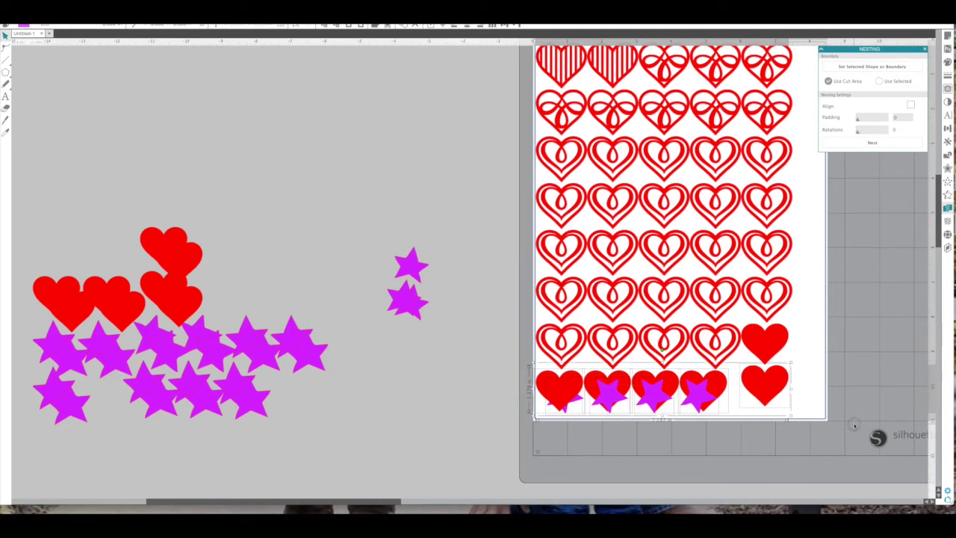
key("Delete")
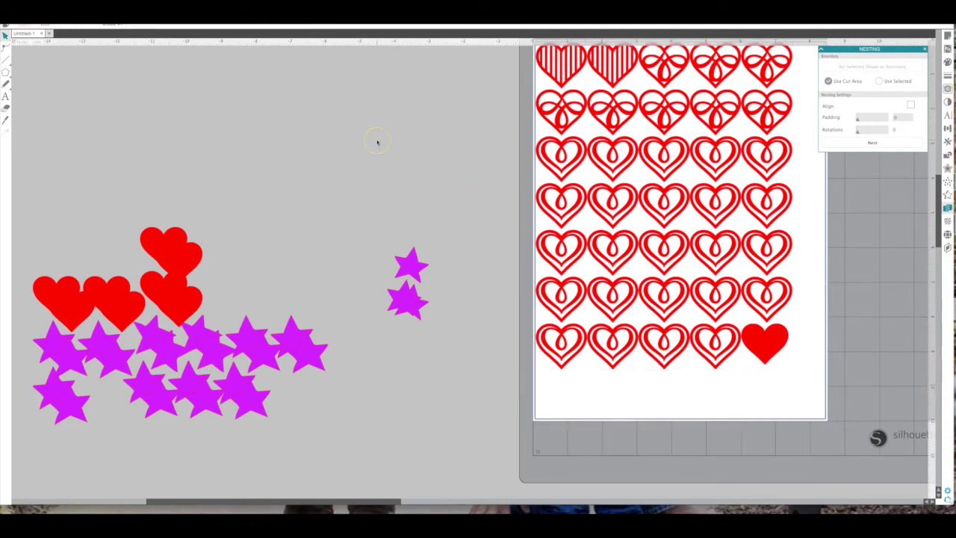
key("ctrl+a")
Turn on Align and re-nest the selection into aligned rows of hearts on the mat.
left_click(909, 104)
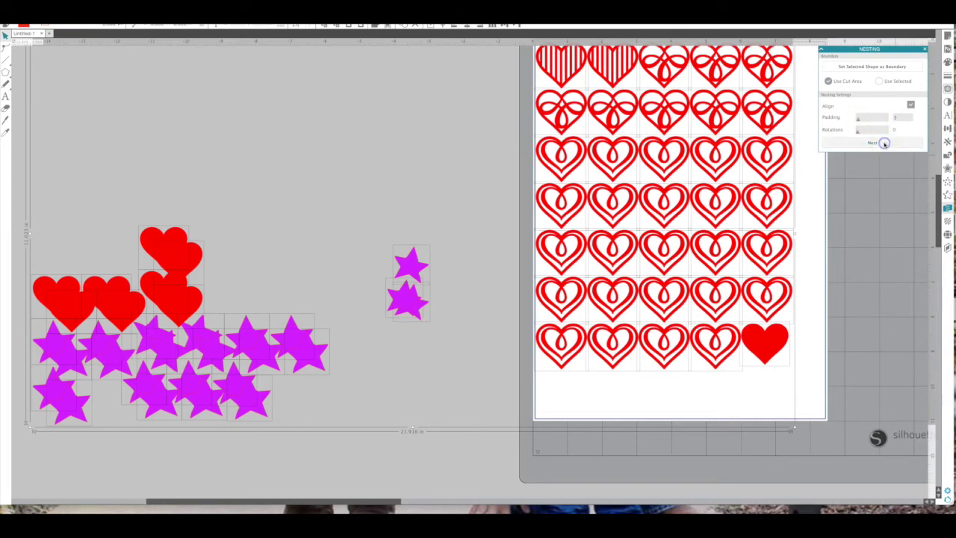
left_click(883, 142)
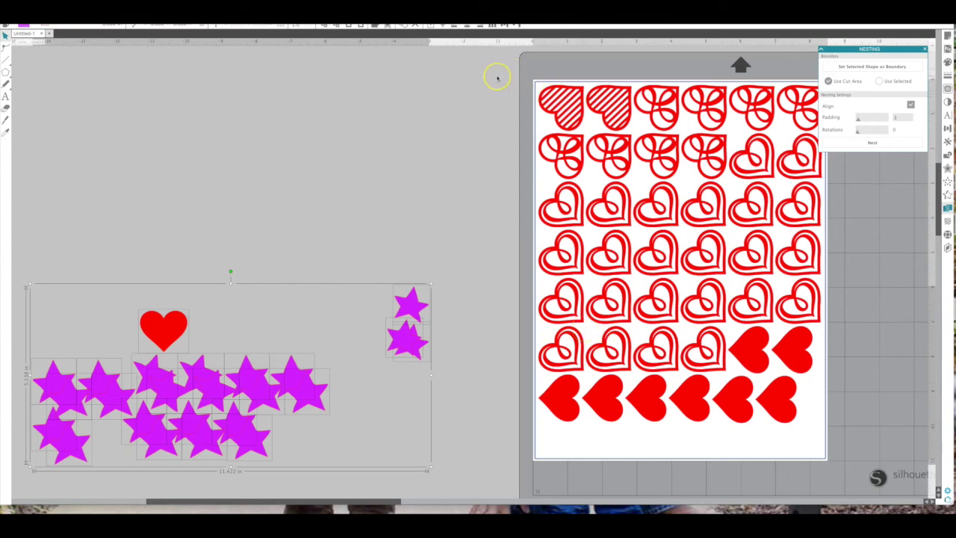
Move the nested hearts off the mat and enlarge one purple star to fill most of it.
left_click_drag(498, 78, 870, 432)
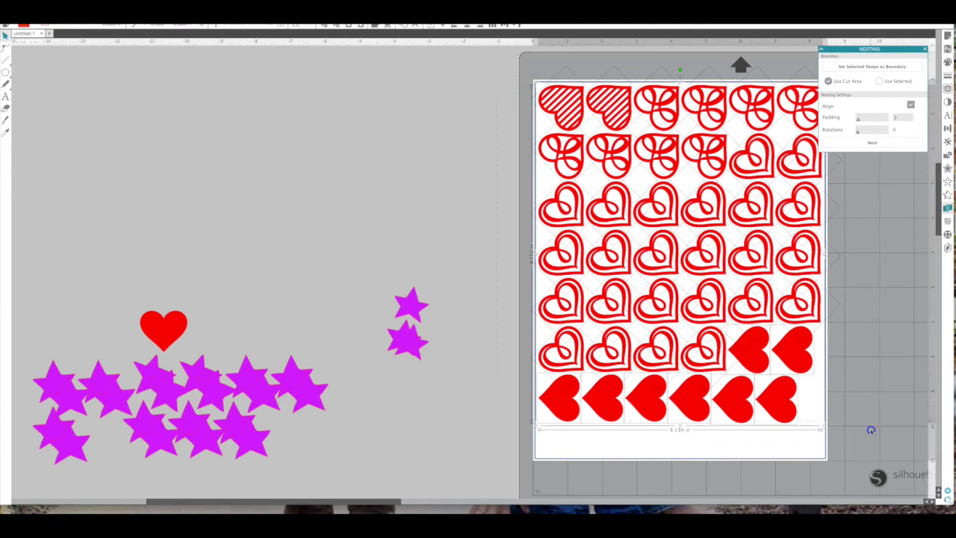
left_click_drag(802, 345, 352, 358)
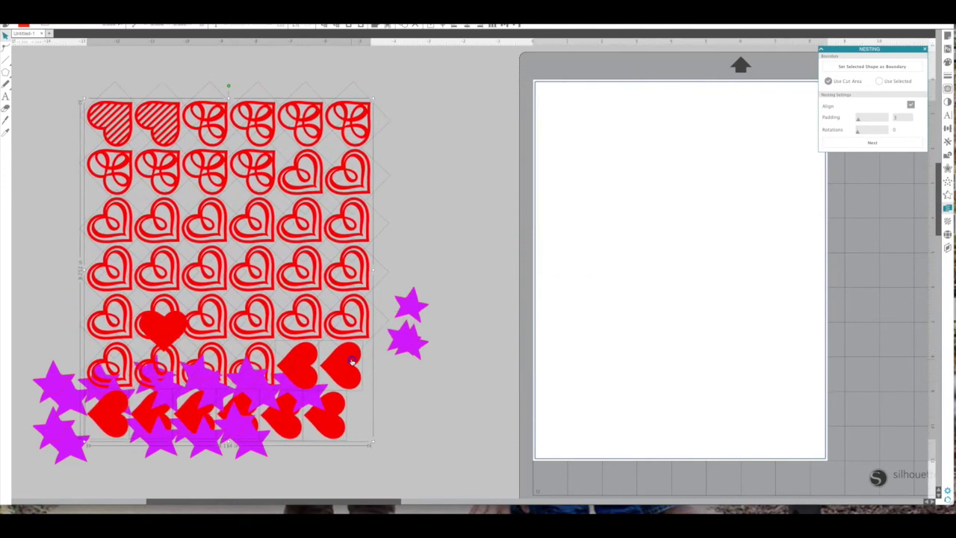
mouse_move(418, 300)
left_mouse_down()
mouse_move(553, 244)
mouse_move(636, 180)
mouse_move(817, 438)
left_mouse_up()
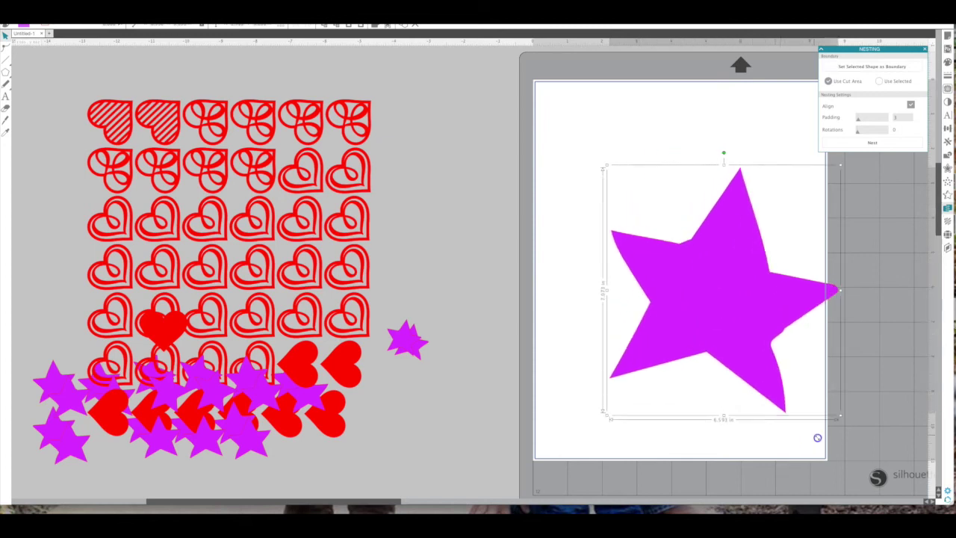
left_click_drag(710, 277, 639, 203)
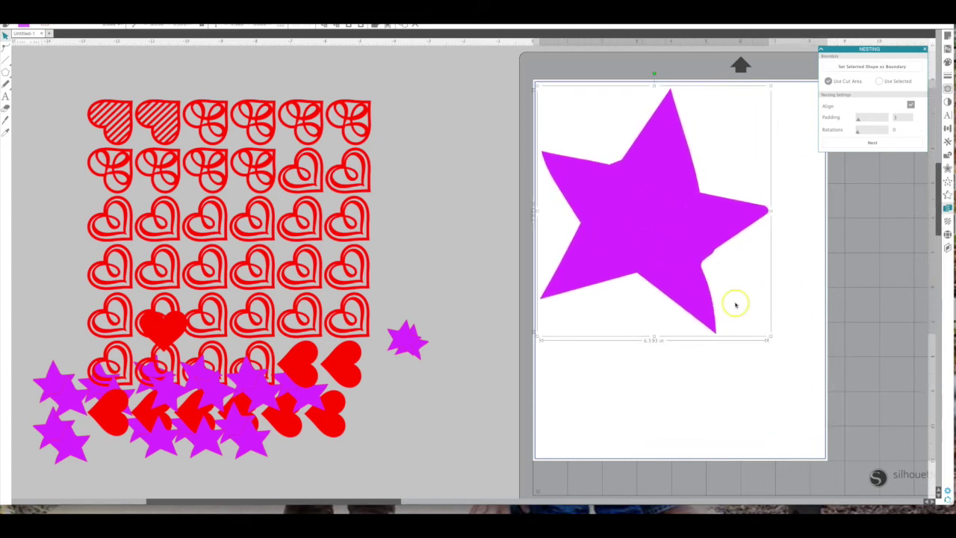
left_click_drag(777, 349, 807, 408)
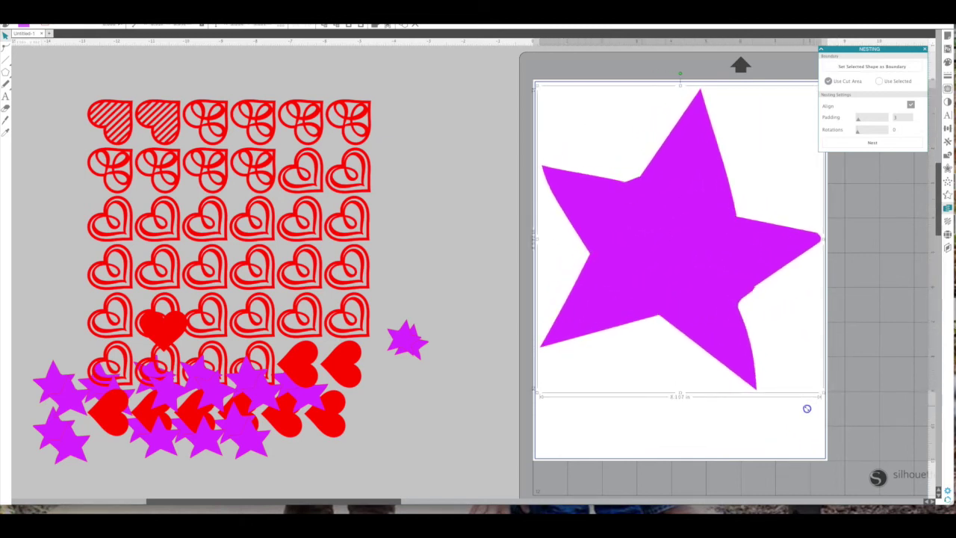
left_click(872, 68)
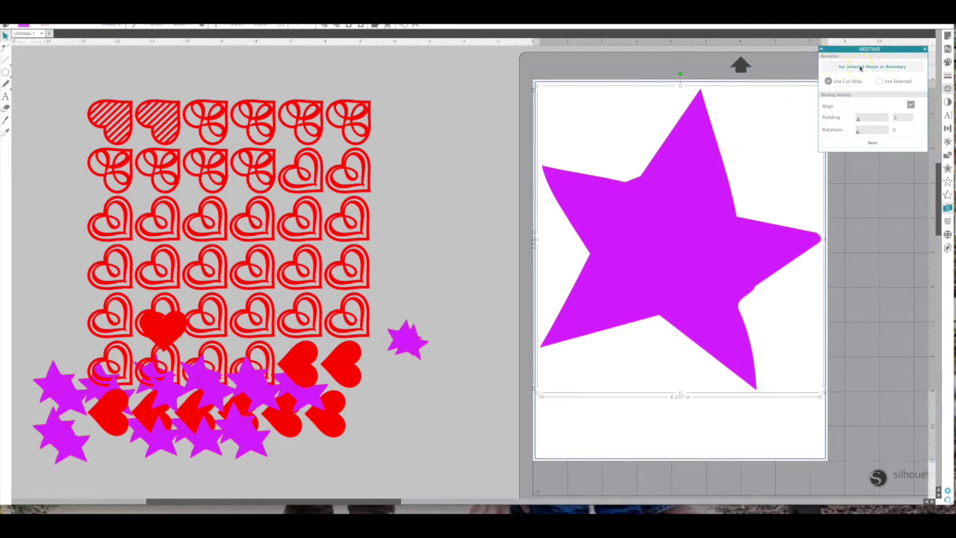
Set the big star as the boundary and nest all shapes inside it with zero padding.
left_click(860, 68)
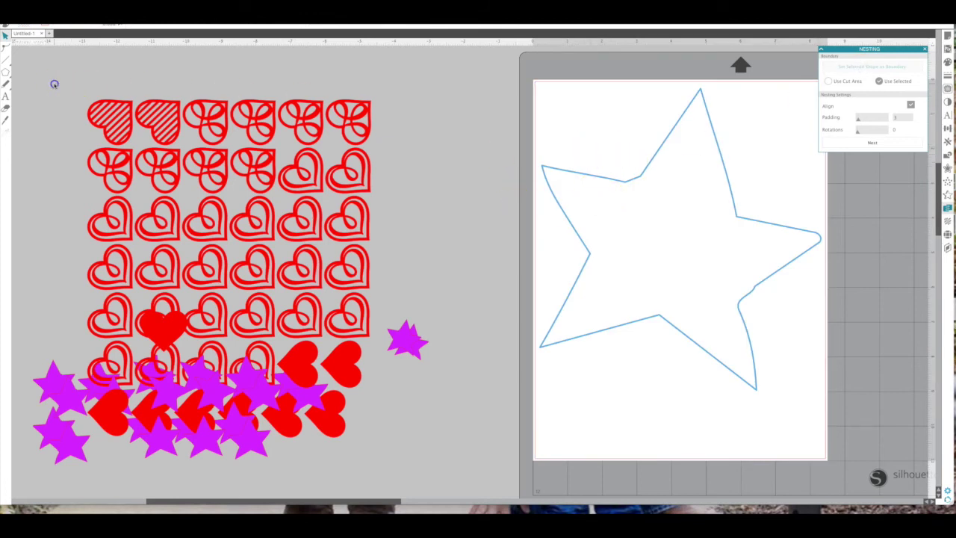
left_click_drag(54, 84, 429, 476)
left_click(872, 142)
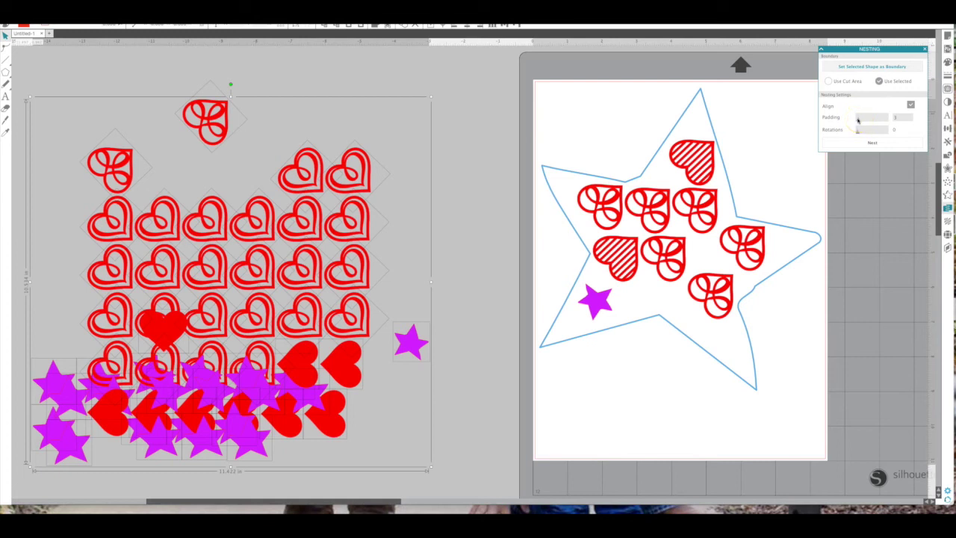
key("ctrl+z")
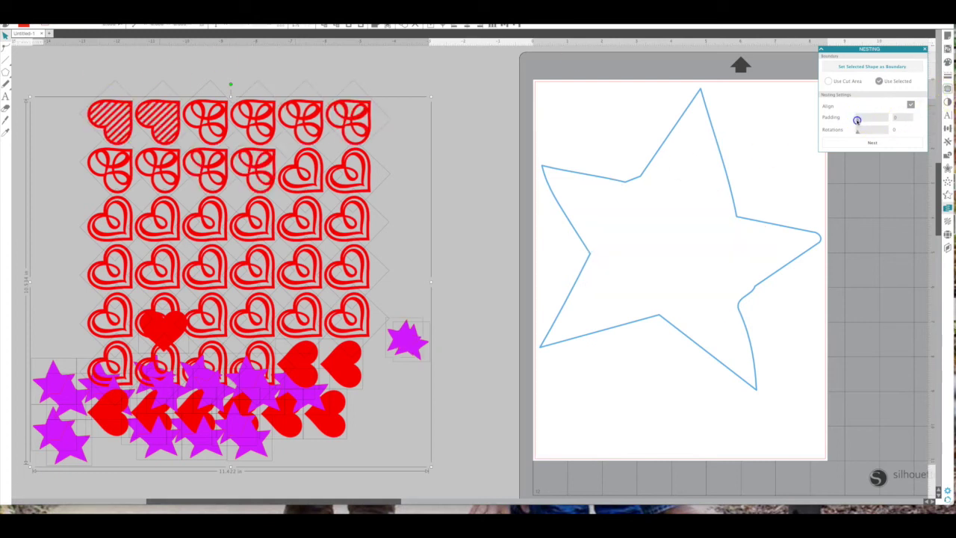
left_click(873, 142)
left_click(873, 141)
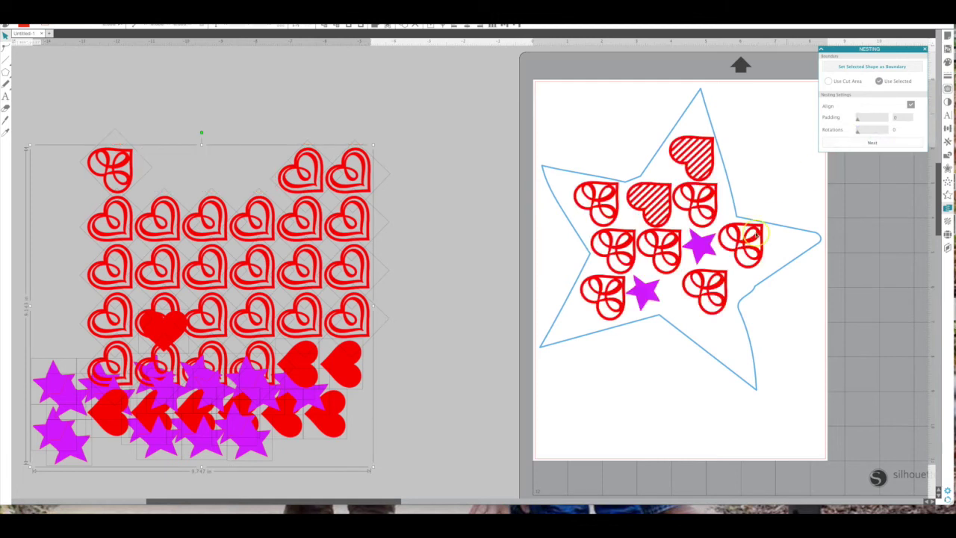
Drag another purple star into the star boundary near its lower point.
left_click(408, 229)
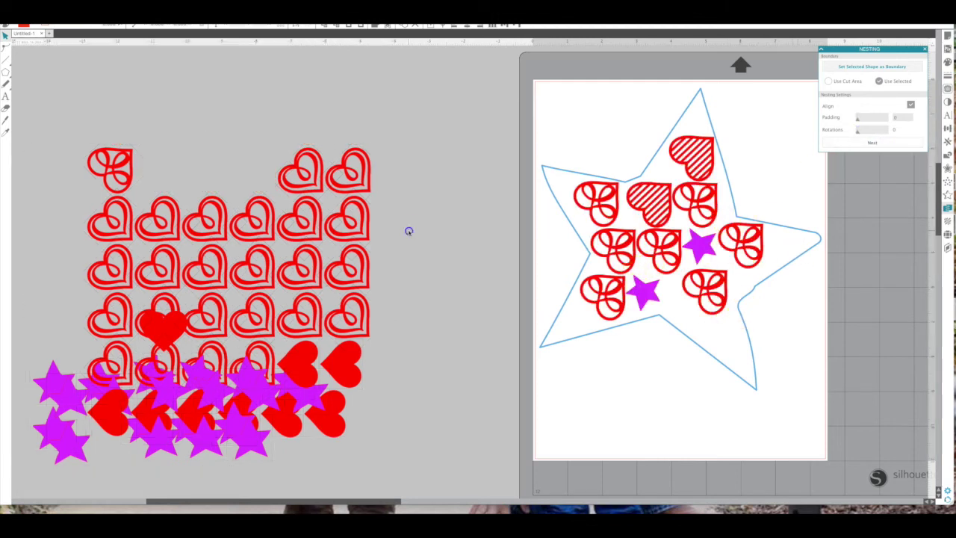
left_click_drag(303, 401, 718, 342)
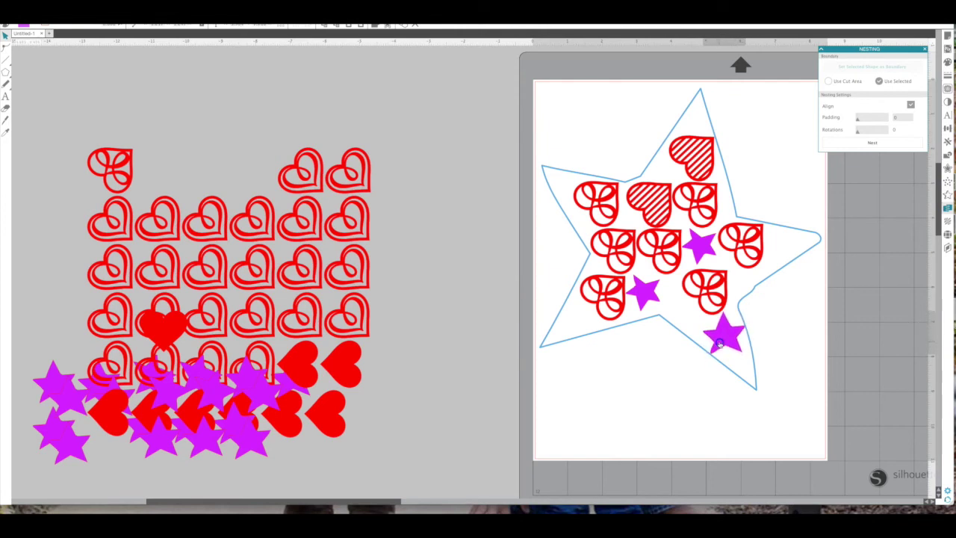
left_click_drag(718, 342, 417, 289)
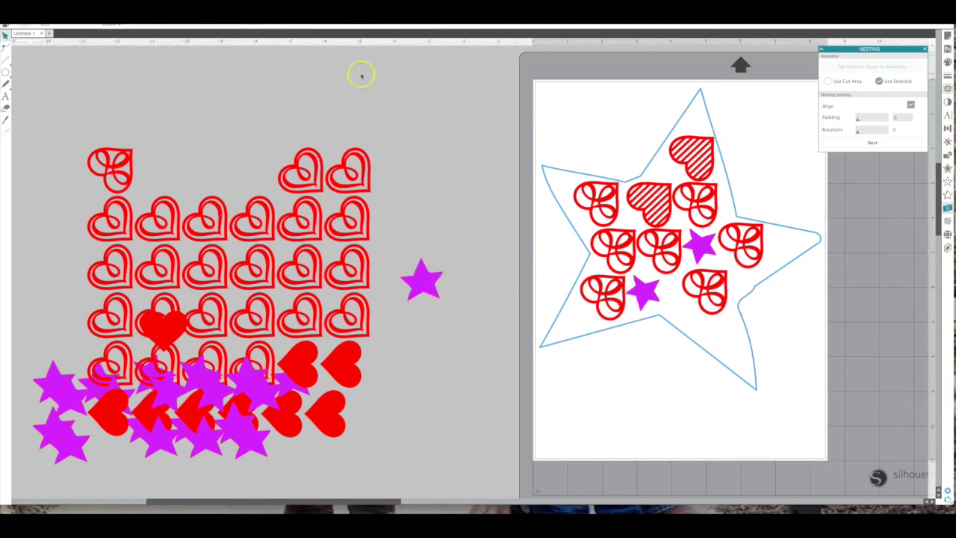
Undo the star placement and nesting, then re-nest inside the boundary with 4 rotations.
key("ctrl+z")
key("ctrl+z")
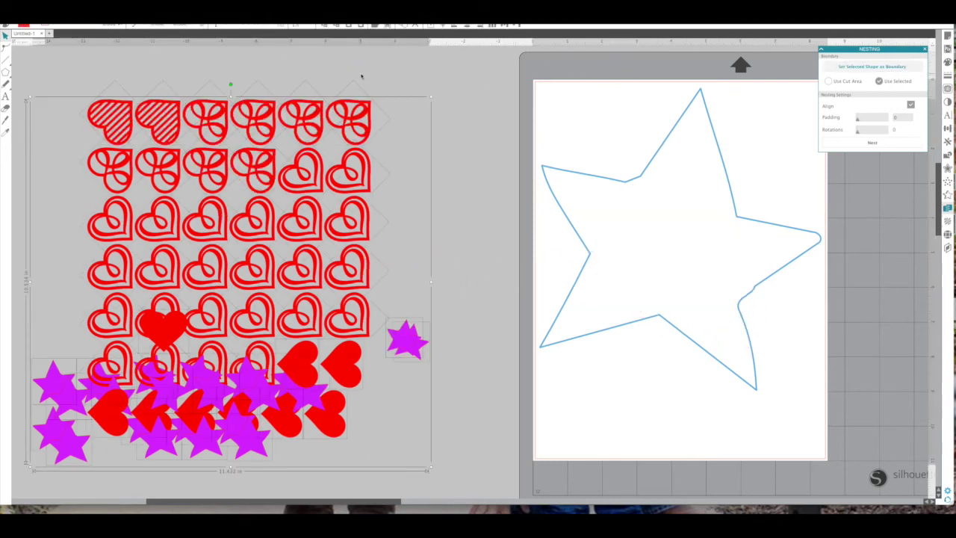
key("ctrl+z")
left_click_drag(858, 132, 868, 131)
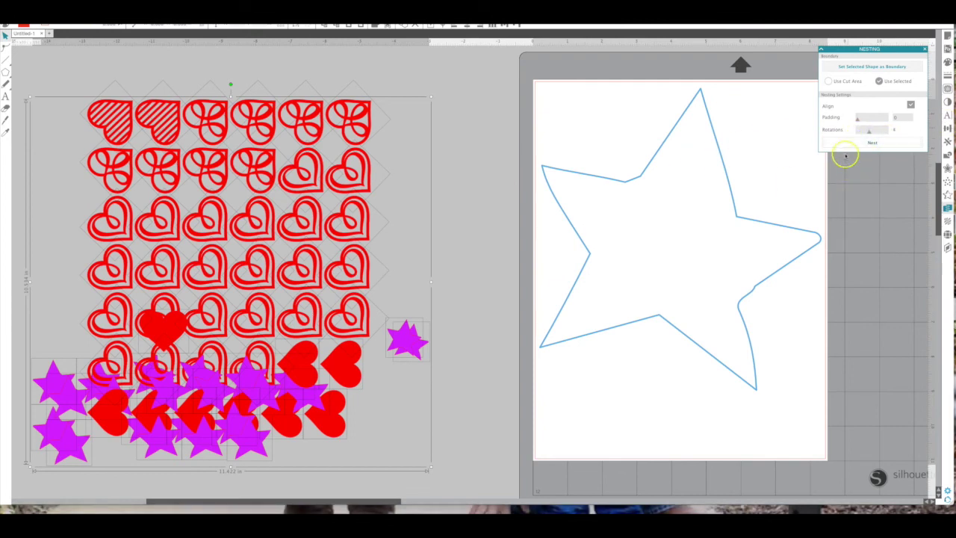
left_click(846, 141)
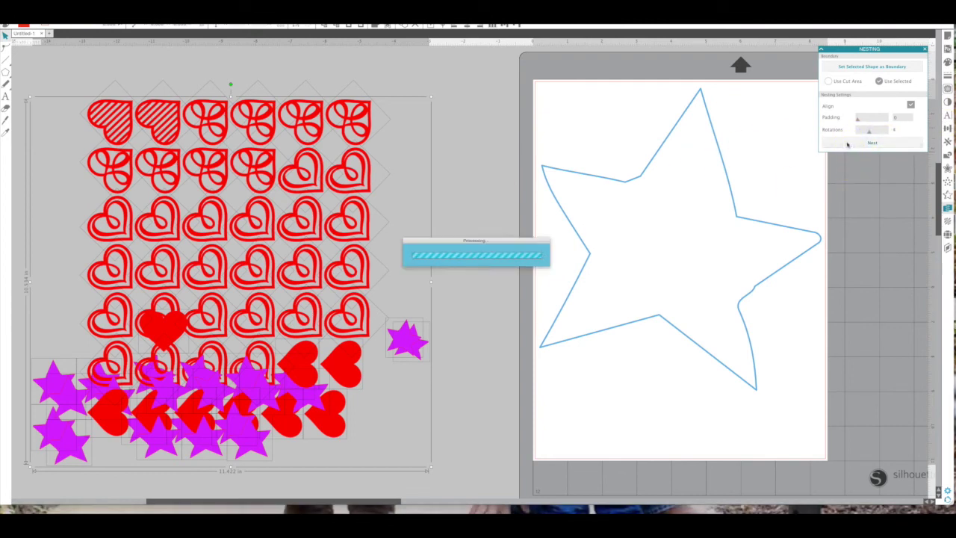